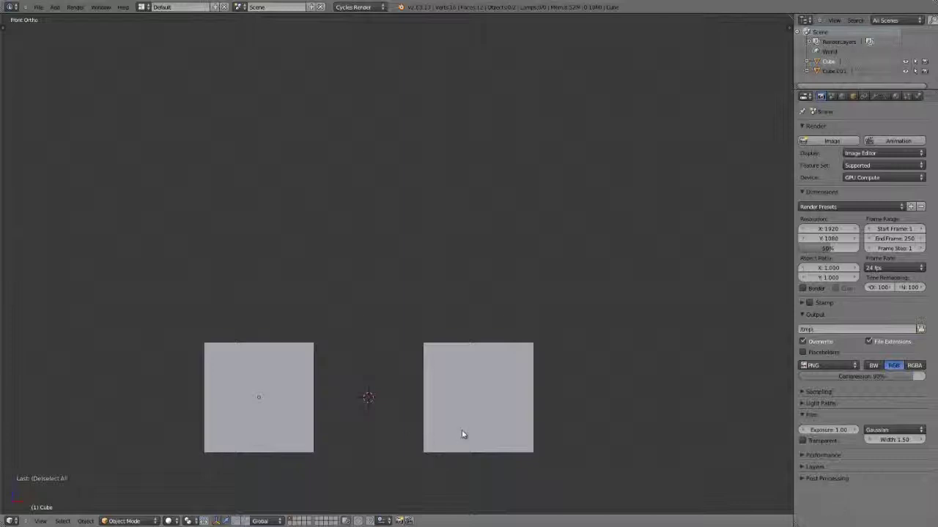
right_click(489, 397)
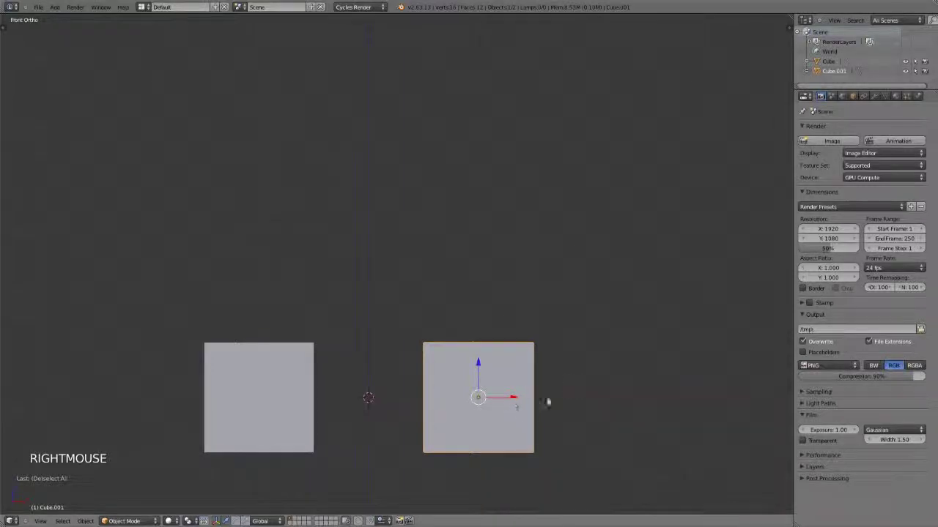
key("g")
key("g")
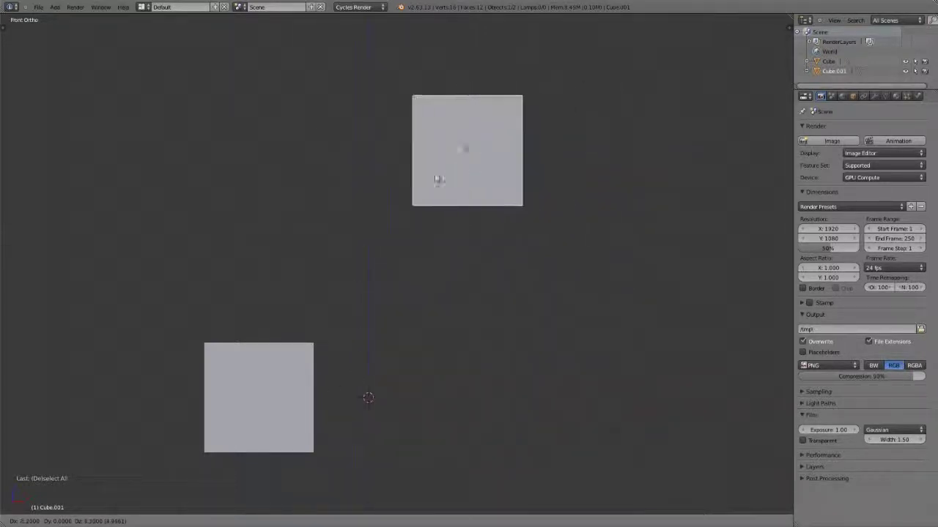
key("z")
key("z")
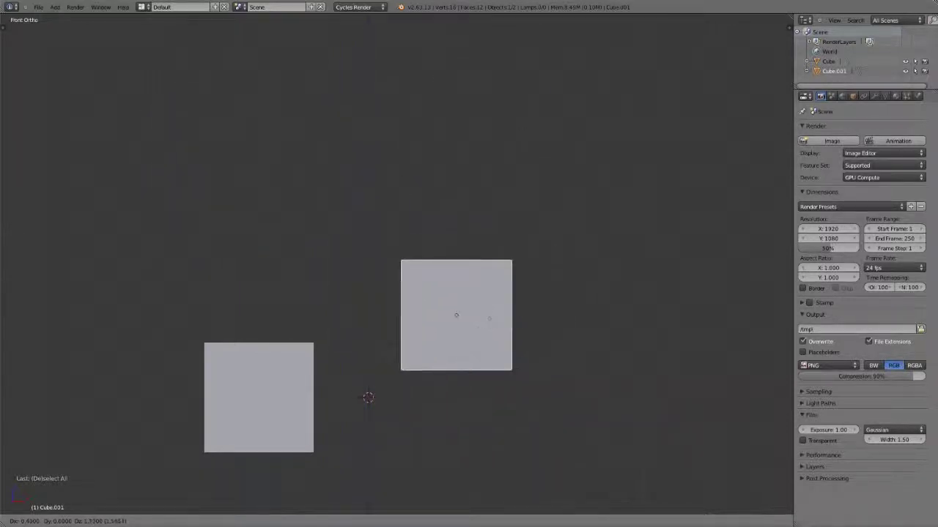
right_click(460, 339, "ctrl")
scroll(459, 338, "down", 2)
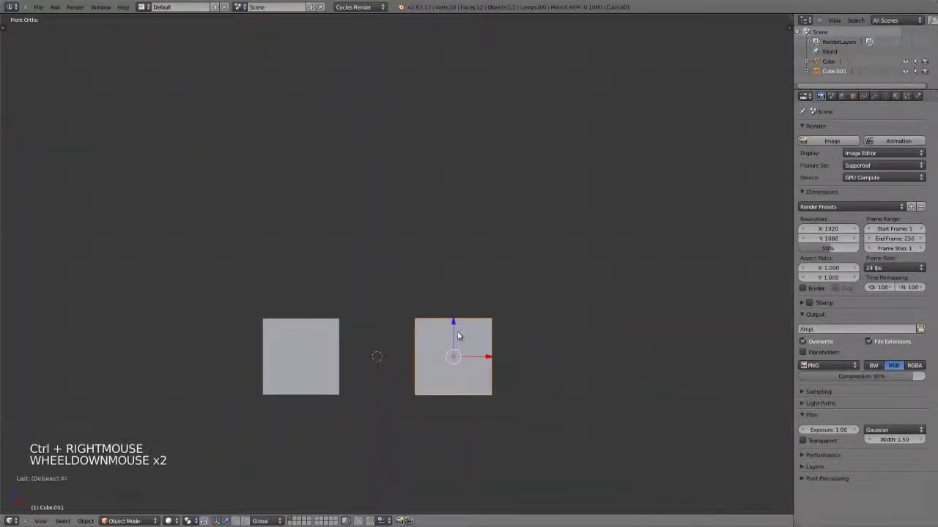
scroll(458, 337, "down", 3)
key("g")
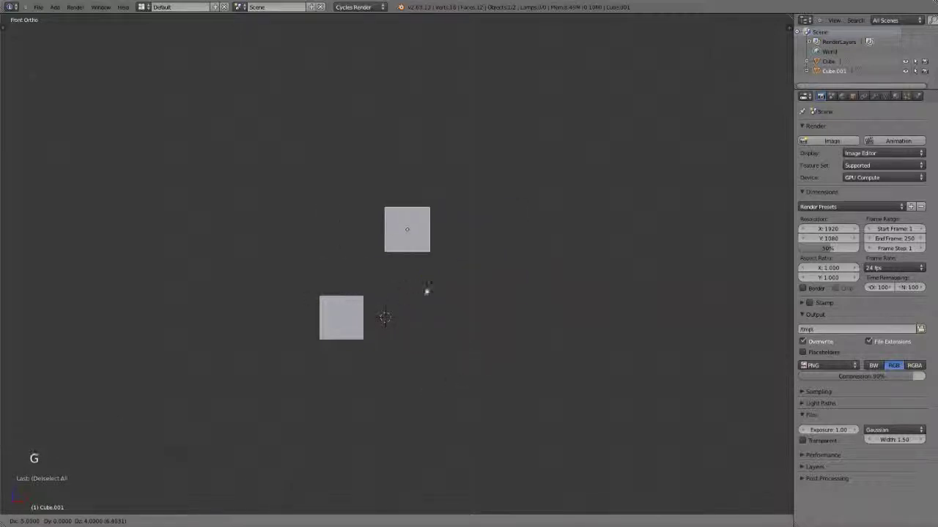
right_click(432, 366)
scroll(454, 343, "up", 10)
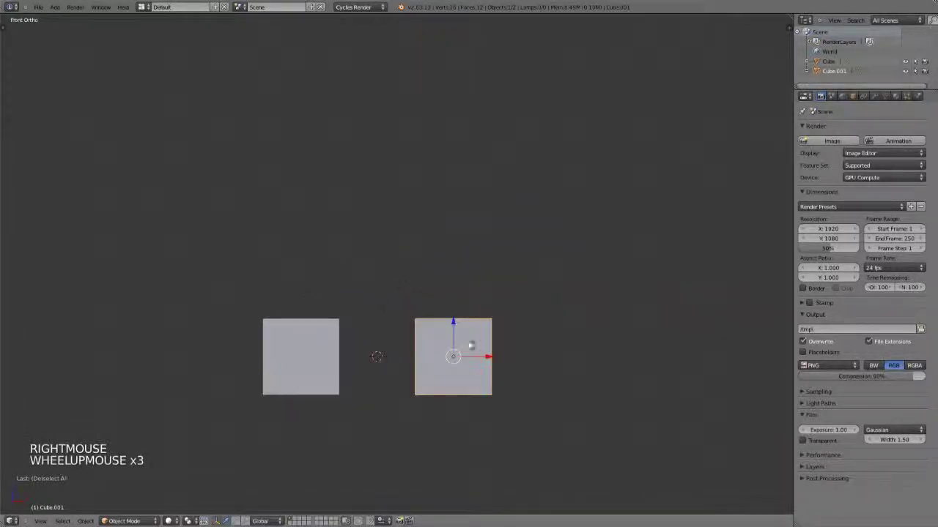
scroll(483, 305, "up", 8)
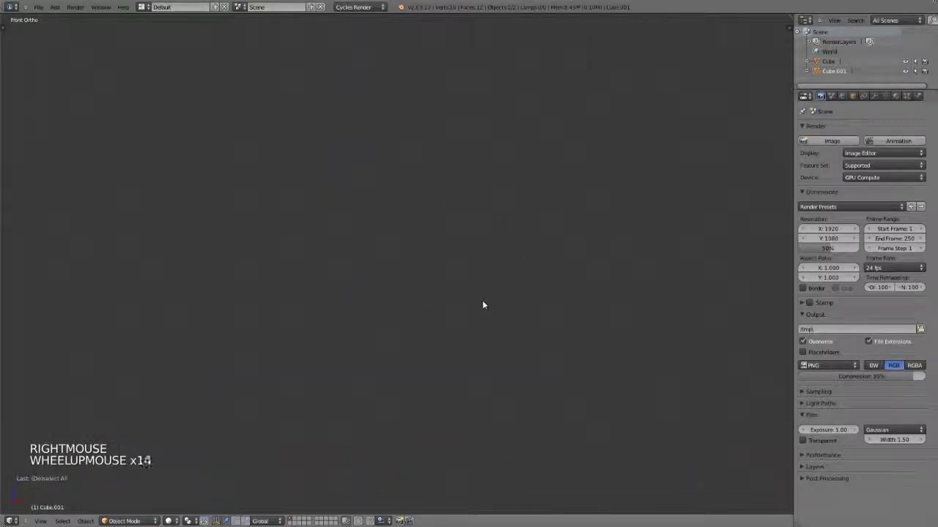
scroll(488, 305, "down", 10)
key("g")
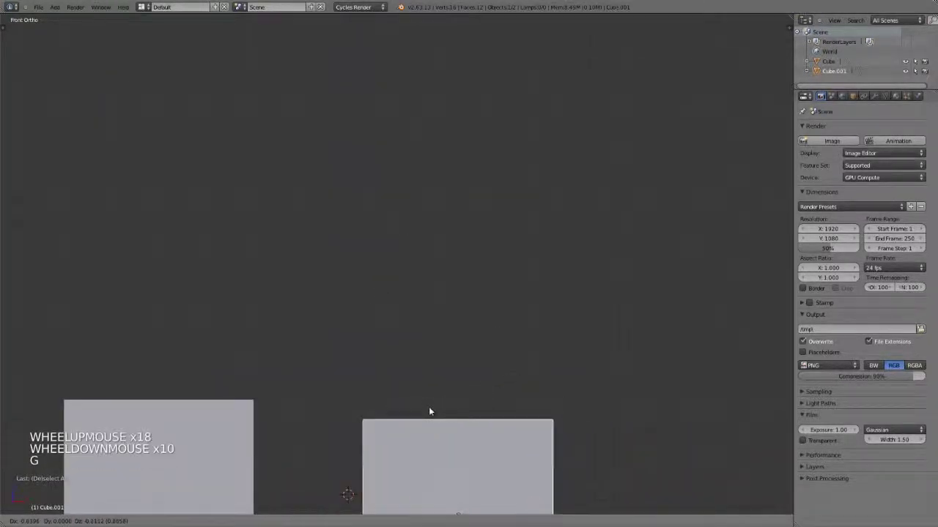
right_click(508, 312)
scroll(497, 364, "down", 4)
middle_click_drag(497, 364, 493, 345, "shift")
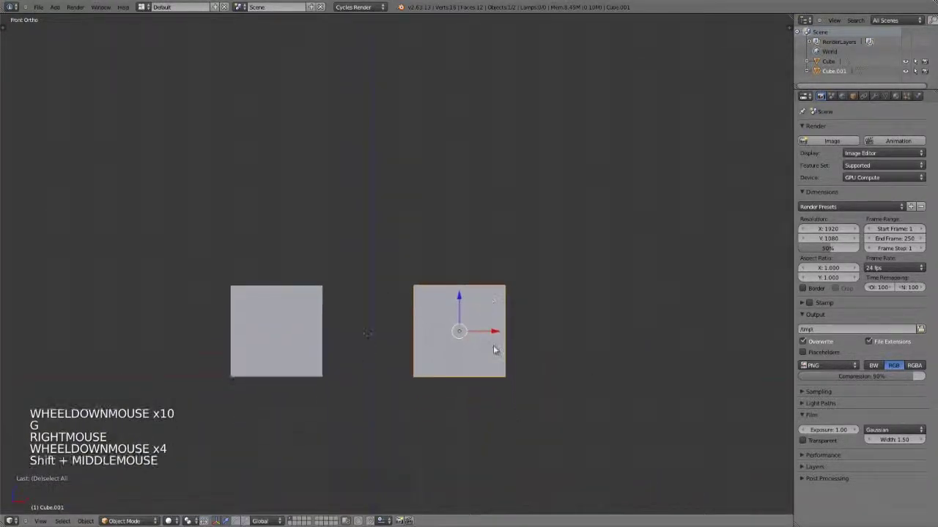
Grab the right cube, move it freely beside the left cube, then cancel the move
key("g")
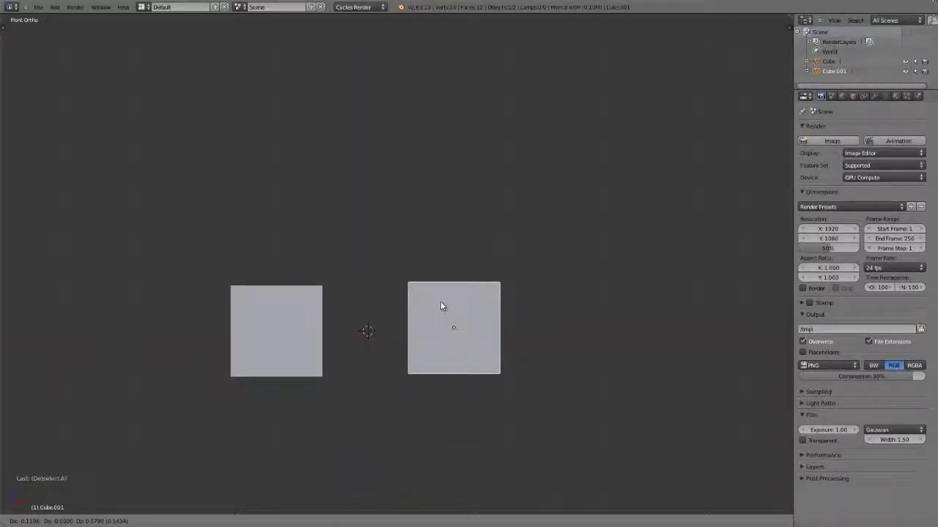
right_click(442, 306)
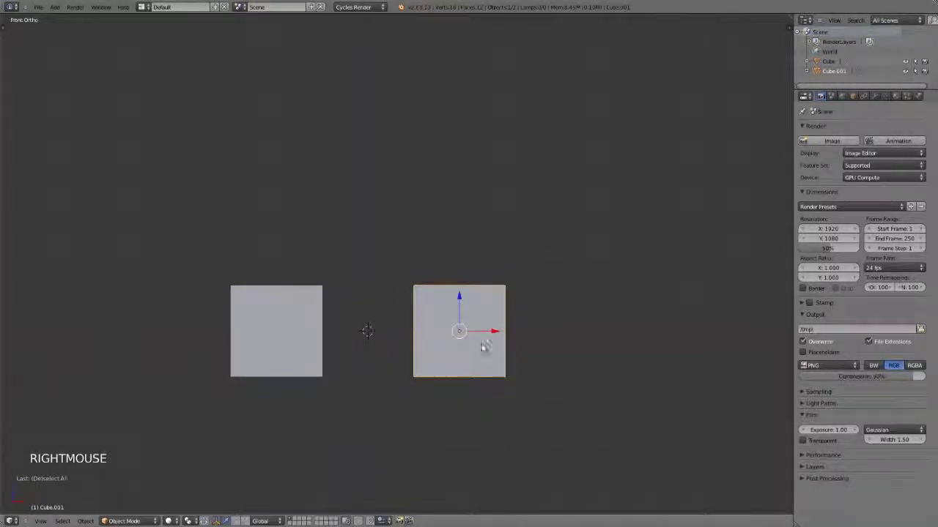
Turn on Snap during transform with the magnet icon in the 3D view header
middle_click_drag(478, 341, 519, 357, "shift")
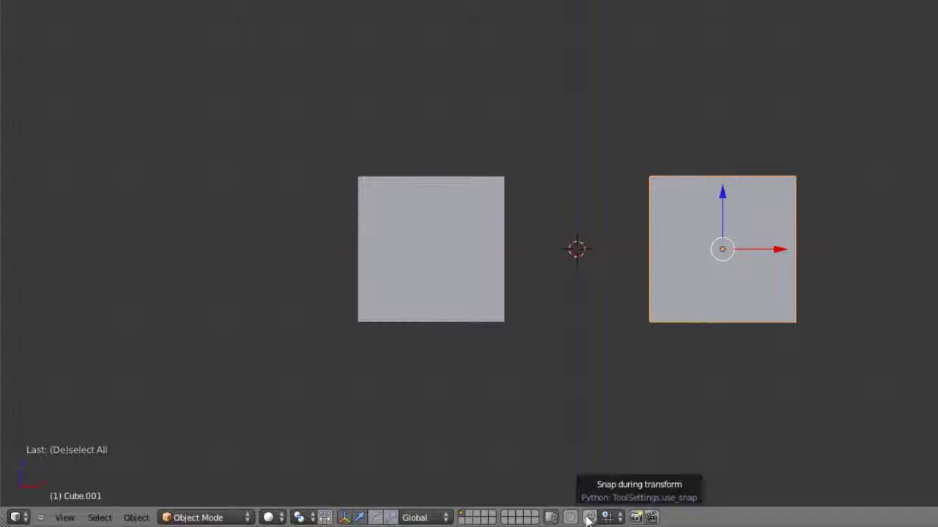
left_click(588, 517)
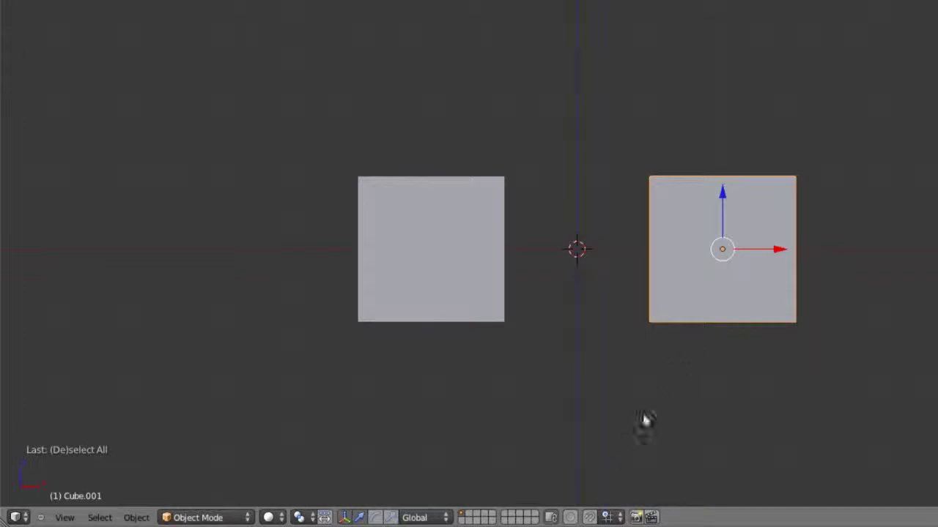
left_click(589, 518)
Try two snapped moves of the right cube, cancelling each so it stays put
key("g")
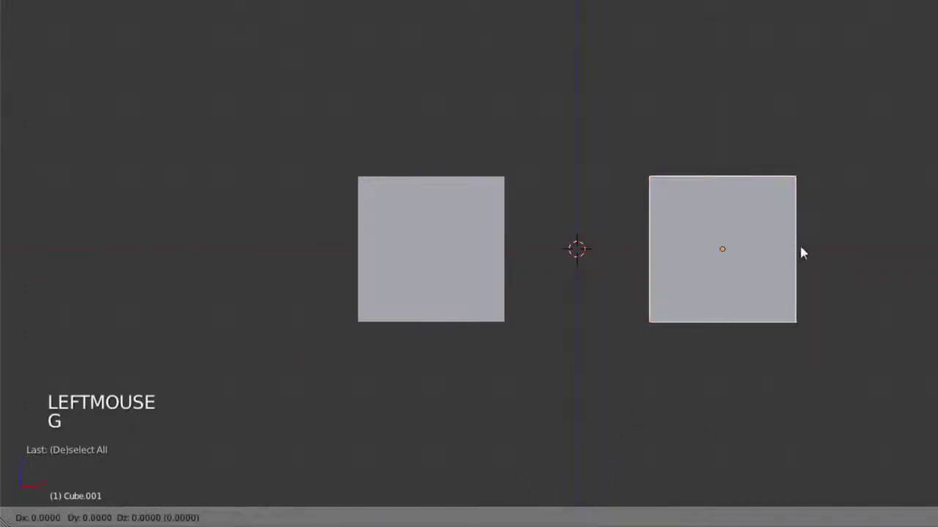
right_click(767, 239)
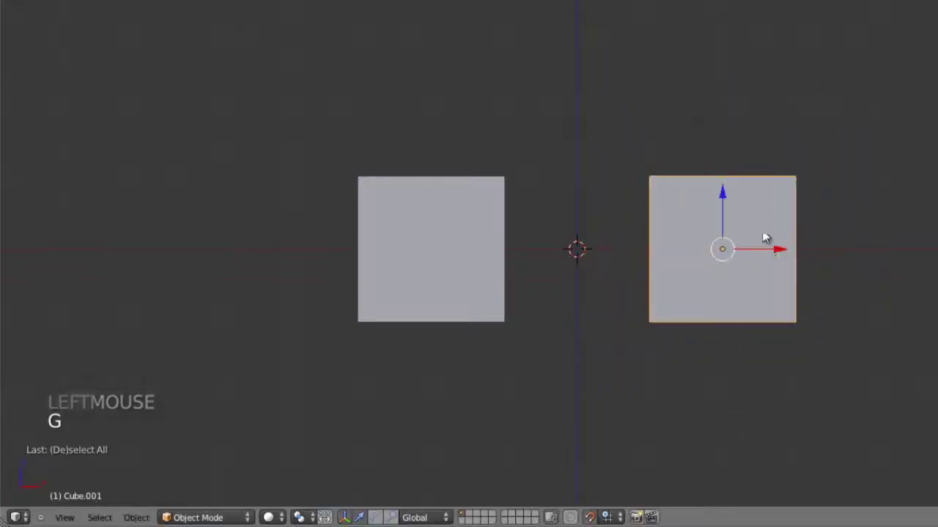
scroll(768, 265, "up", 3)
middle_click_drag(768, 266, 924, 121, "shift")
scroll(831, 301, "down", 2)
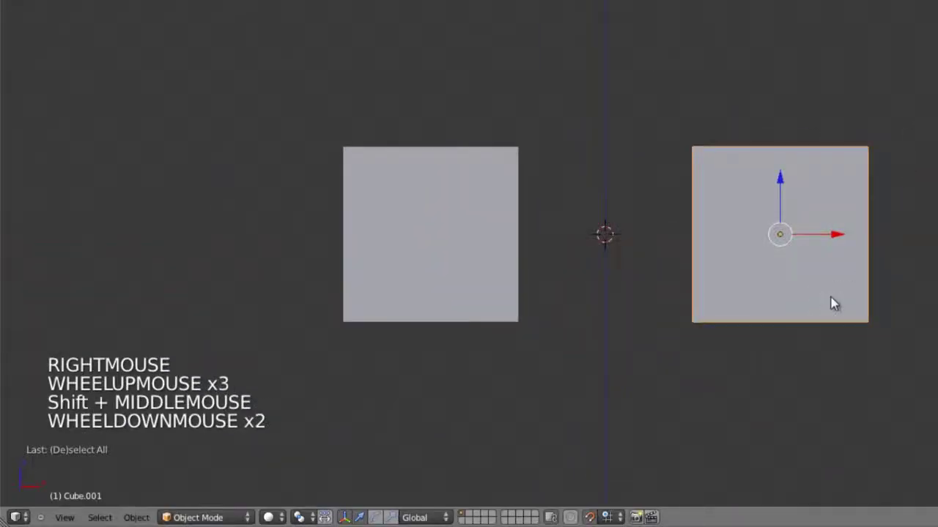
key("g")
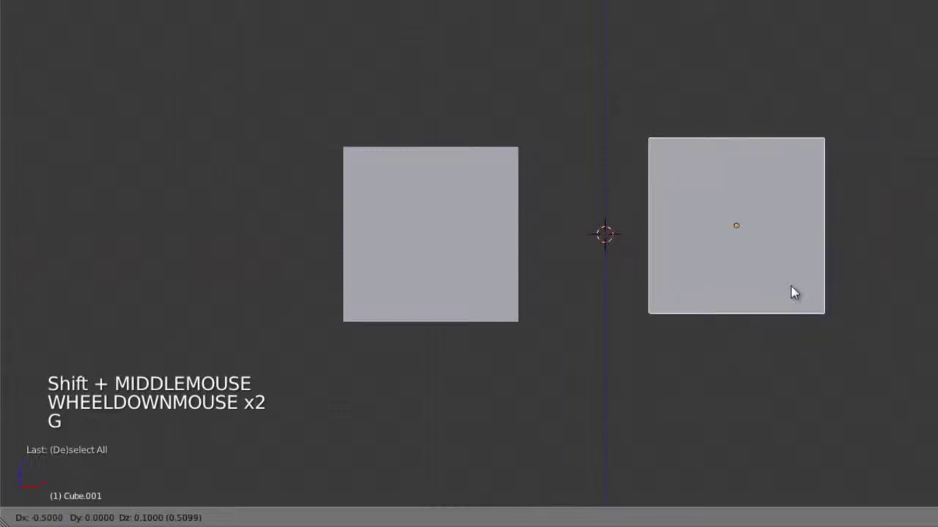
right_click(848, 319)
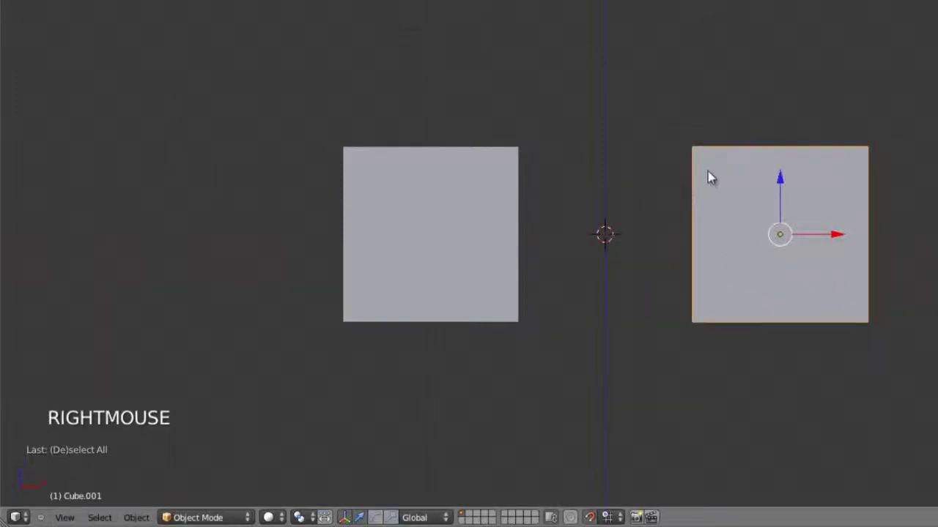
Set Snap Element to Vertex and orbit to a perspective angle
left_click(613, 518)
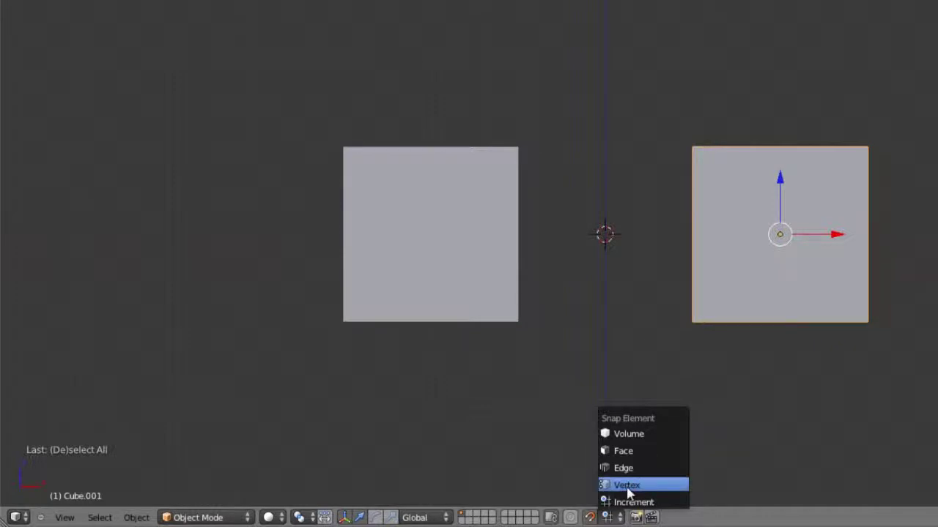
left_click(626, 489)
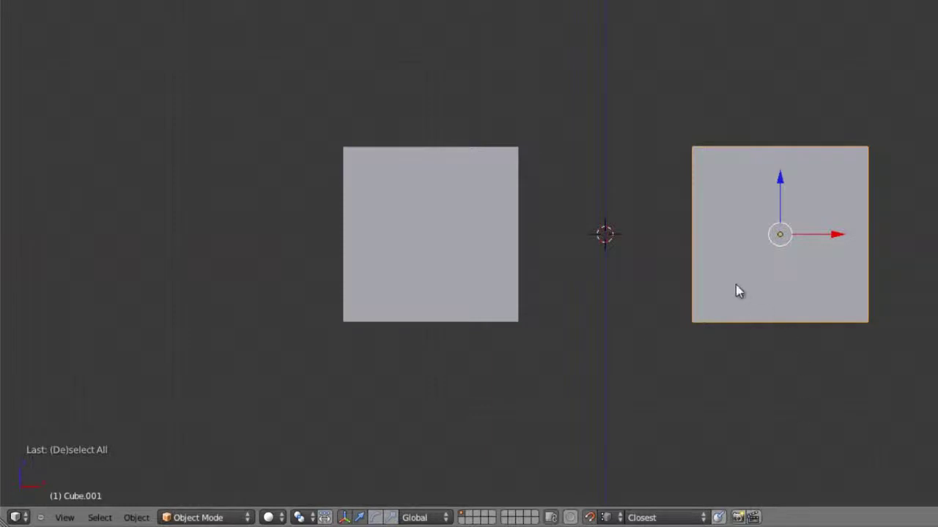
scroll(737, 290, "down", 3)
middle_click_drag(676, 199, 591, 229)
scroll(590, 229, "up", 2)
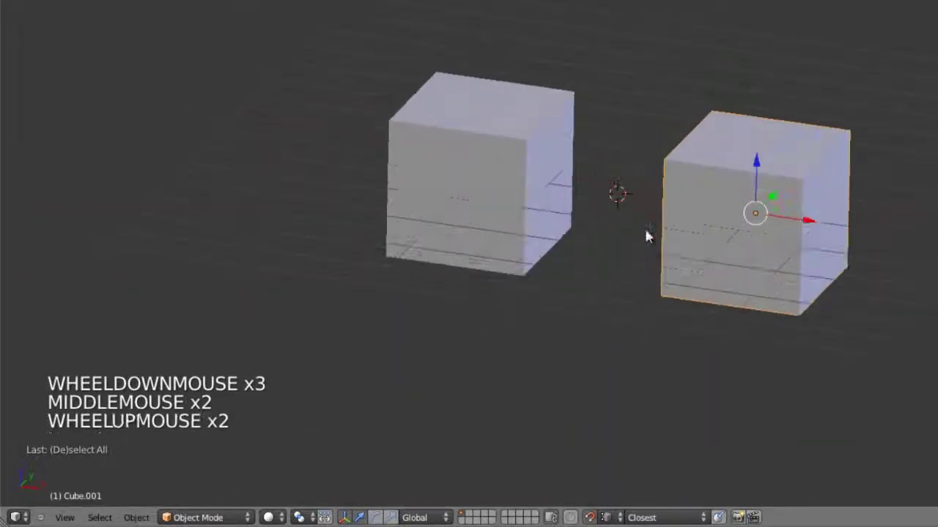
Test a vertex-snapped move of the right cube, cancel it, and open the Snap Target list
key("g")
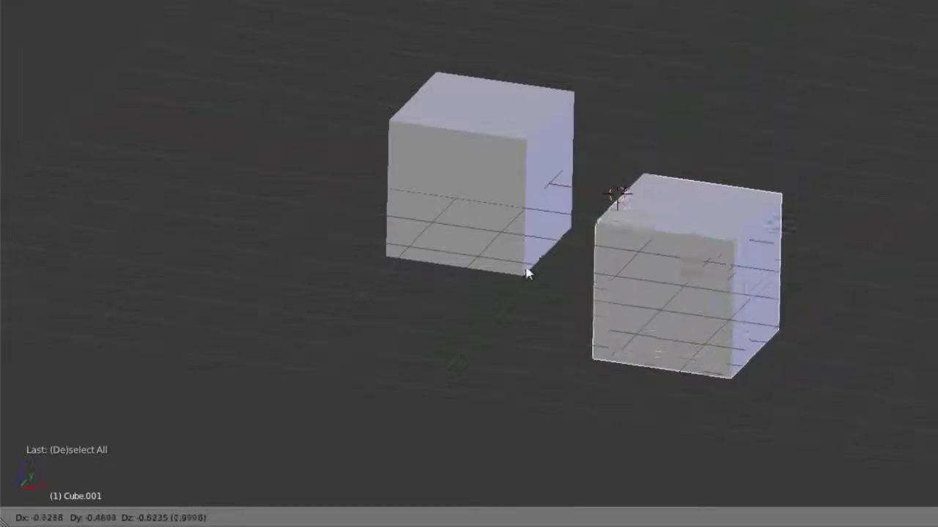
right_click(553, 288)
left_click(654, 518)
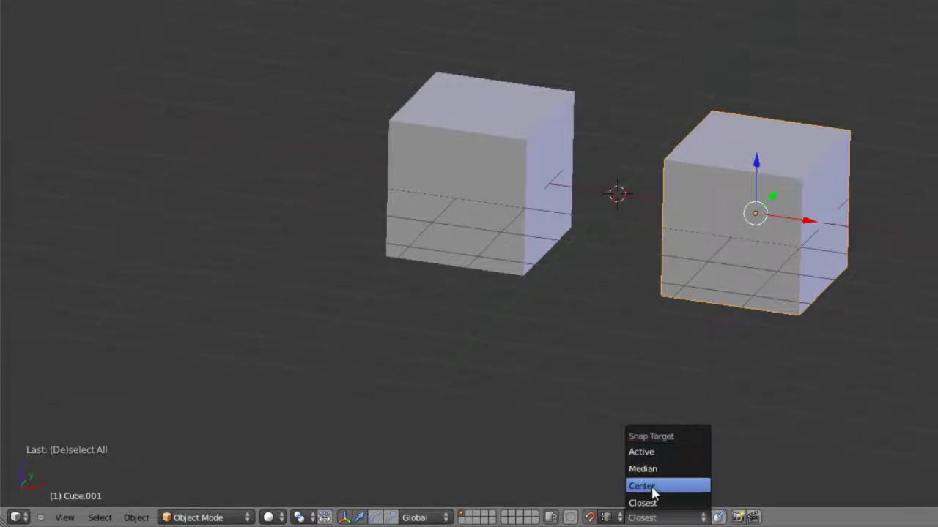
Choose Center as Snap Target, test and cancel a snapped move, then reopen the list
left_click(654, 489)
key("g")
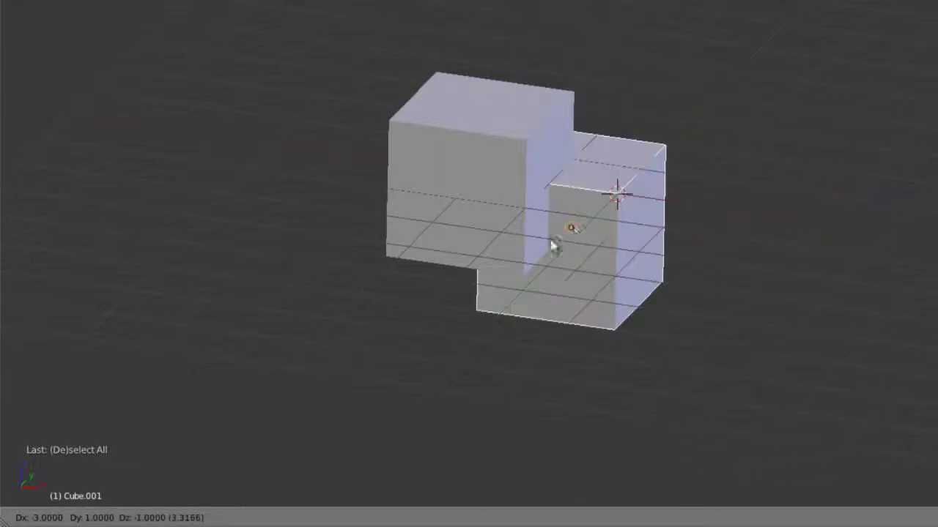
right_click(661, 405)
left_click(691, 521)
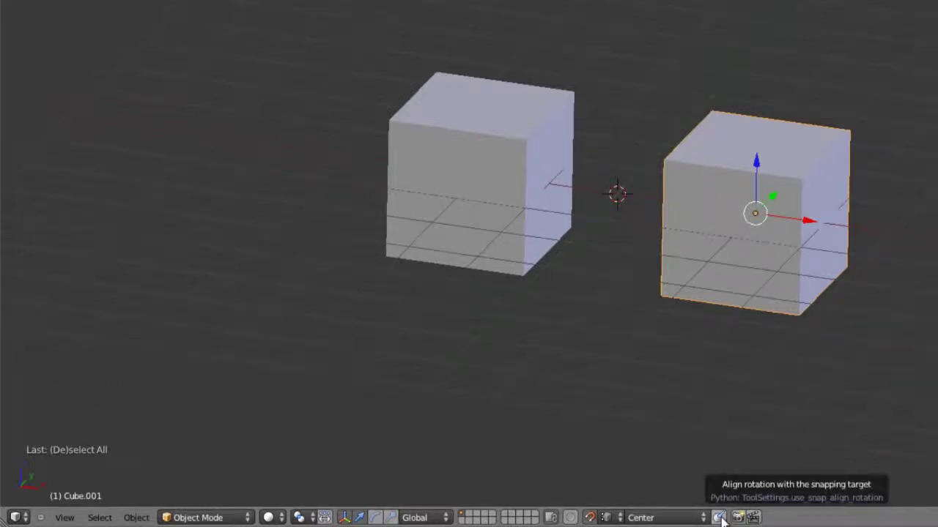
key("g")
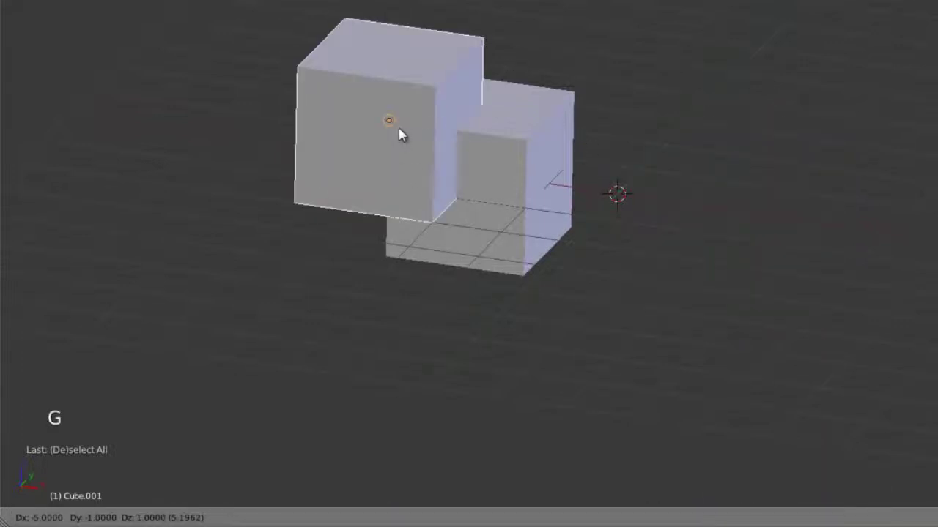
right_click(527, 143)
key("r")
key("r")
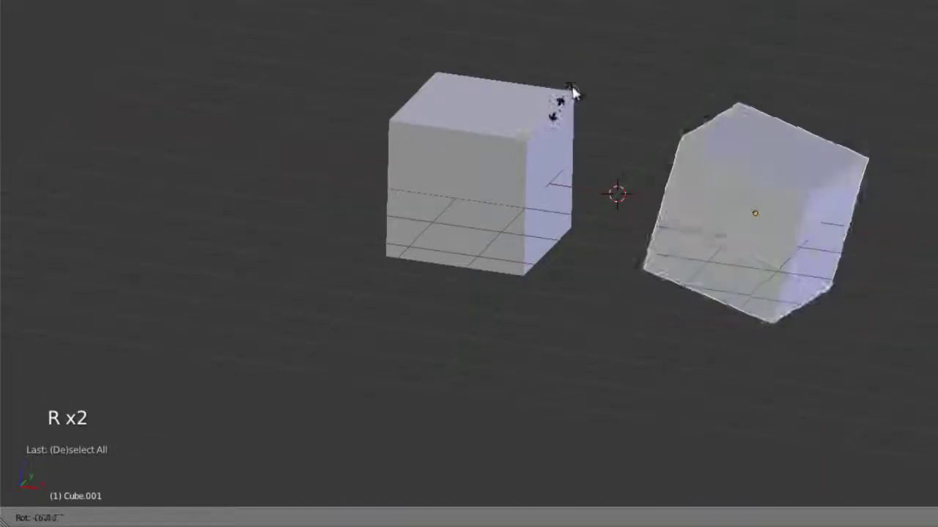
right_click(396, 123)
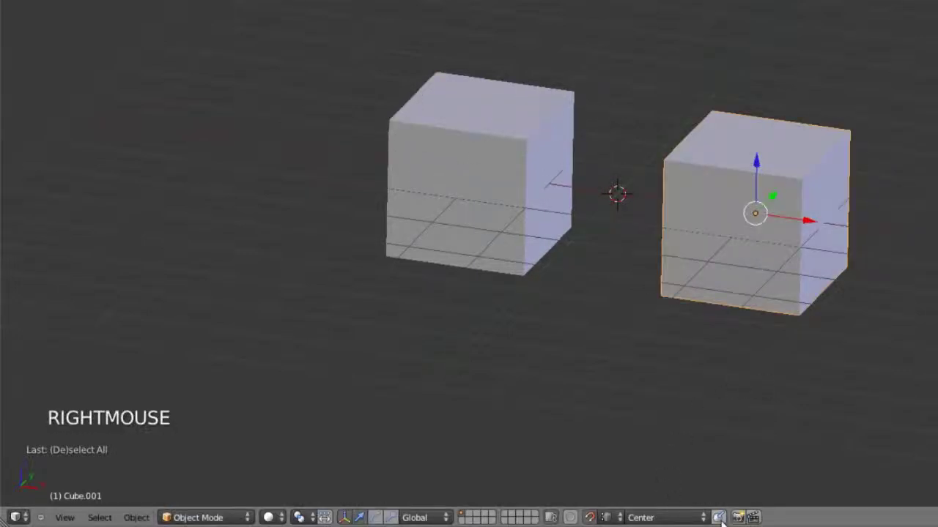
Switch Snap Element to Edge and cancel a trial move of the right cube
left_click(612, 516)
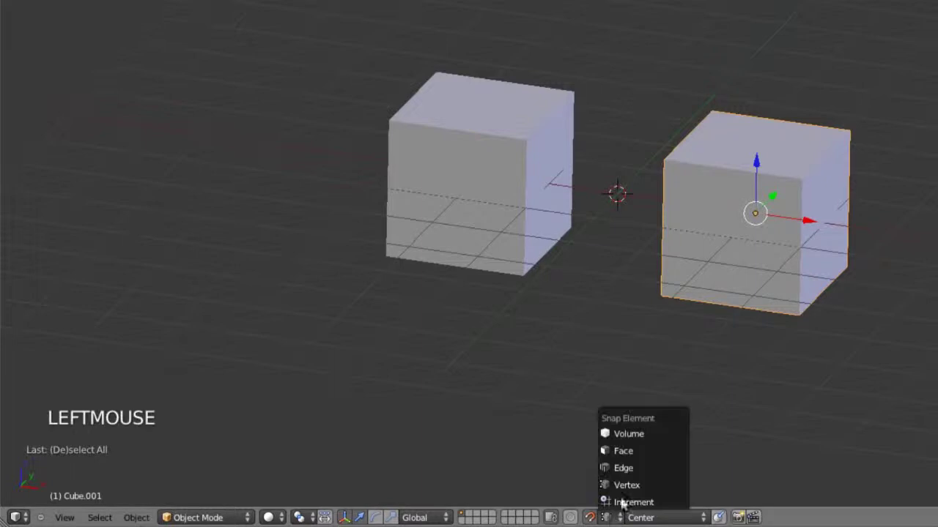
left_click(632, 469)
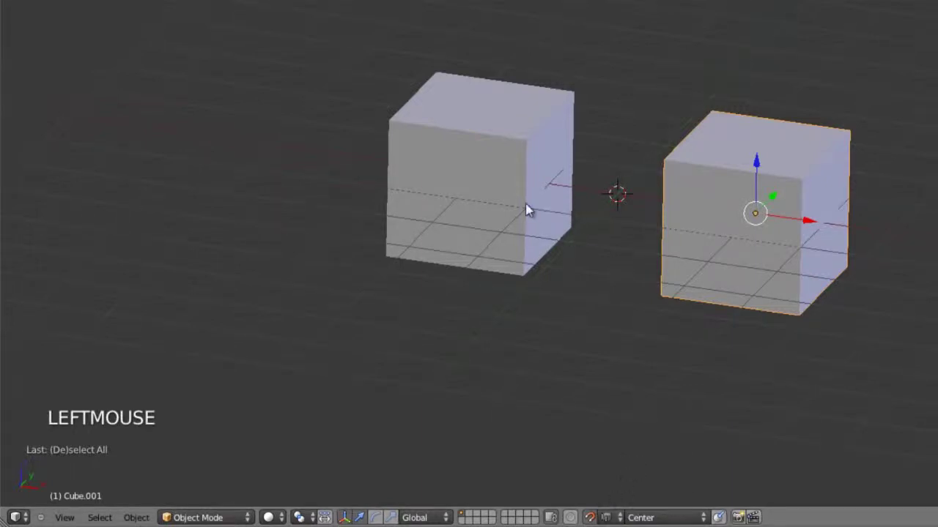
key("g")
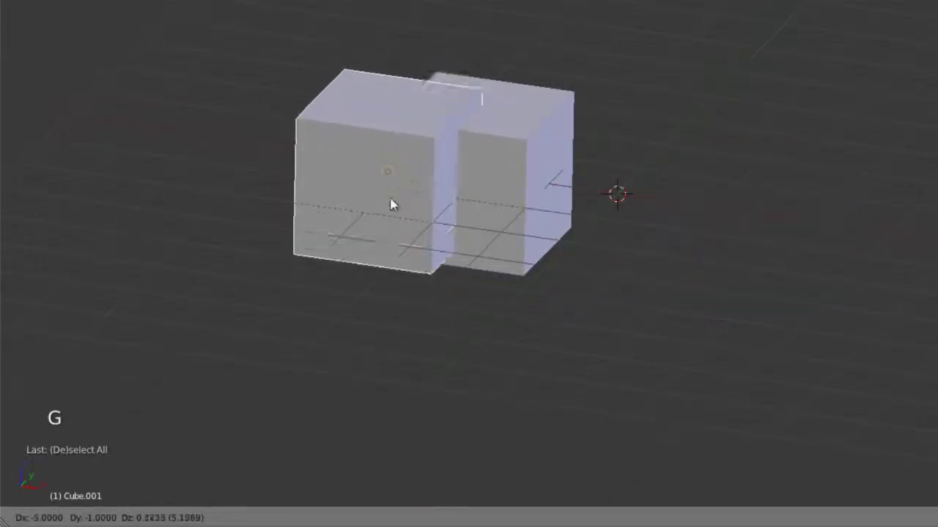
right_click(389, 183)
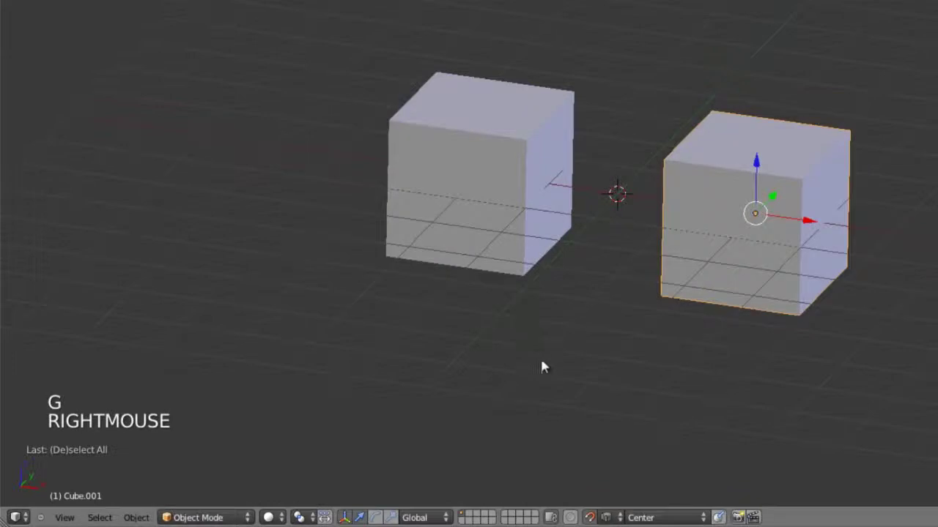
Set Snap Element to Volume, orbit, and start moving the right cube into the left one
left_click(611, 517)
left_click(611, 518)
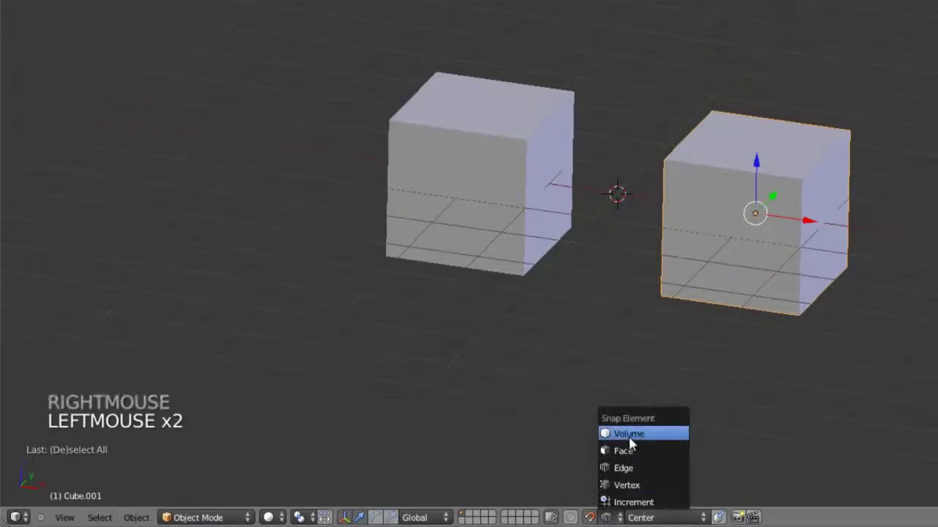
scroll(621, 322, "down", 4)
scroll(622, 322, "up", 5)
middle_click_drag(629, 322, 579, 280, "shift")
key("g")
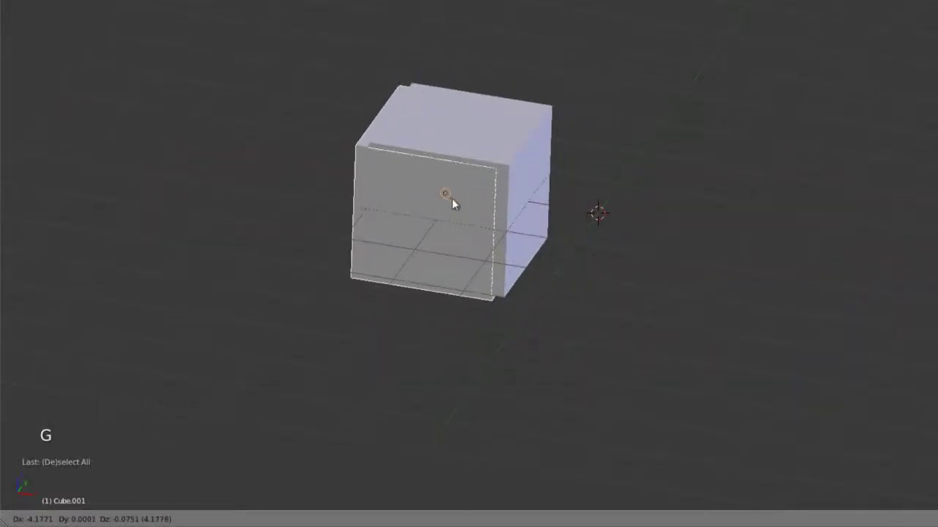
Using front (Numpad 1) and top (Numpad 7) views, move the right cube into the left cube
right_click(715, 196)
key("KP_1")
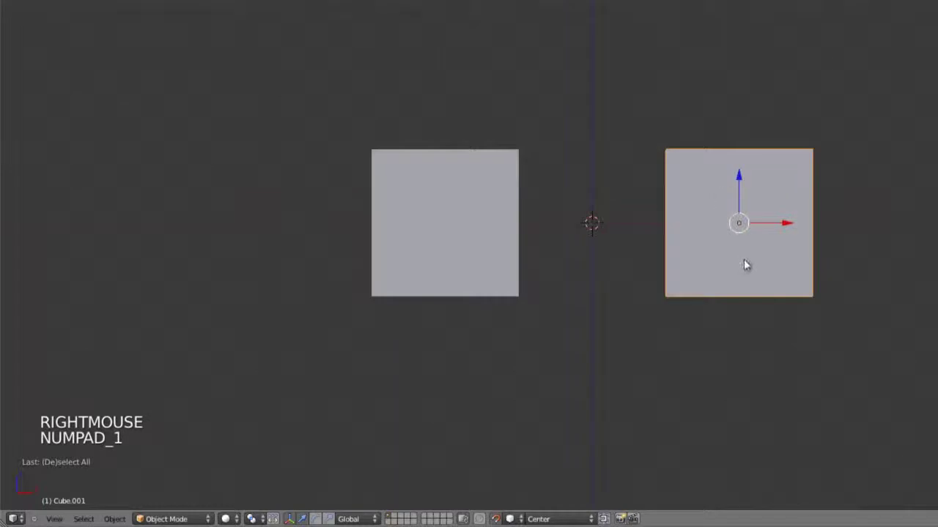
key("KP_7")
key("g")
left_click(742, 384)
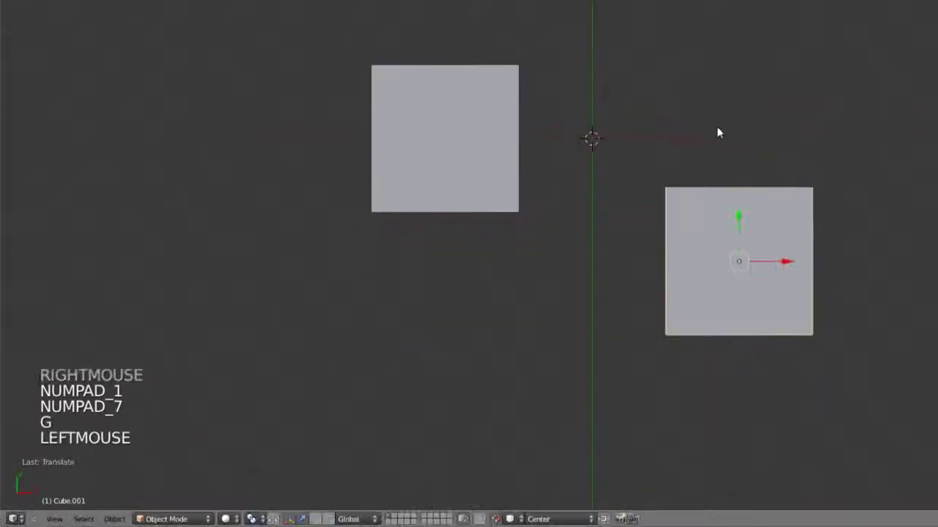
key("KP_1")
key("g")
left_click(439, 205)
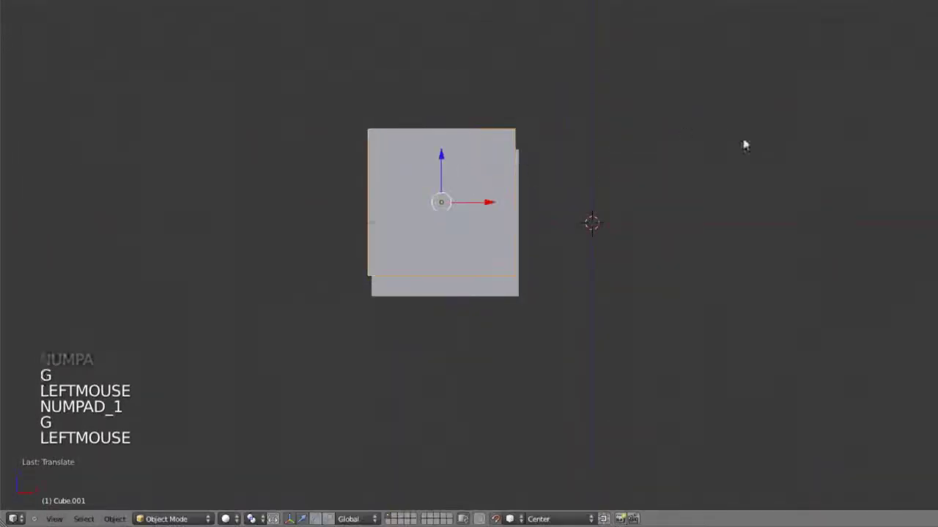
Adjust the overlapping cube from the top view, then move it back out beside the left cube
middle_click_drag(743, 145, 378, 307)
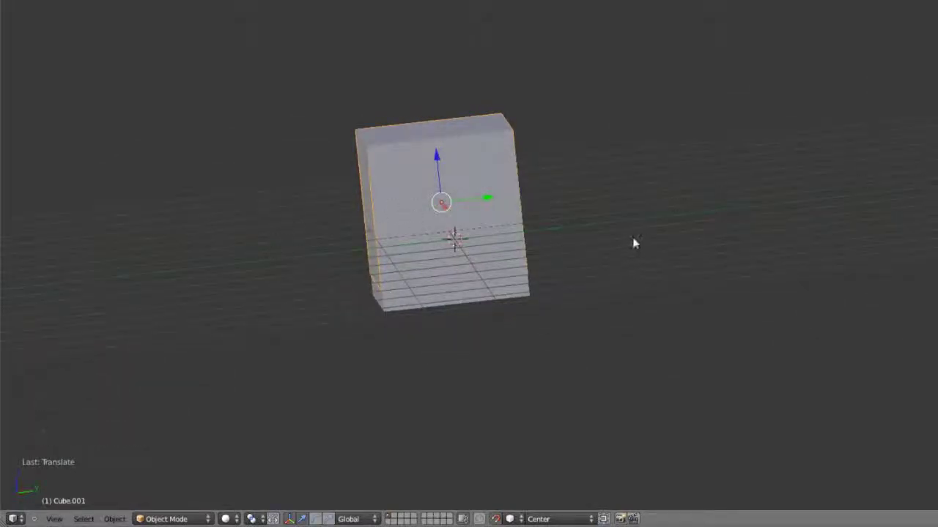
key("KP_7")
key("g")
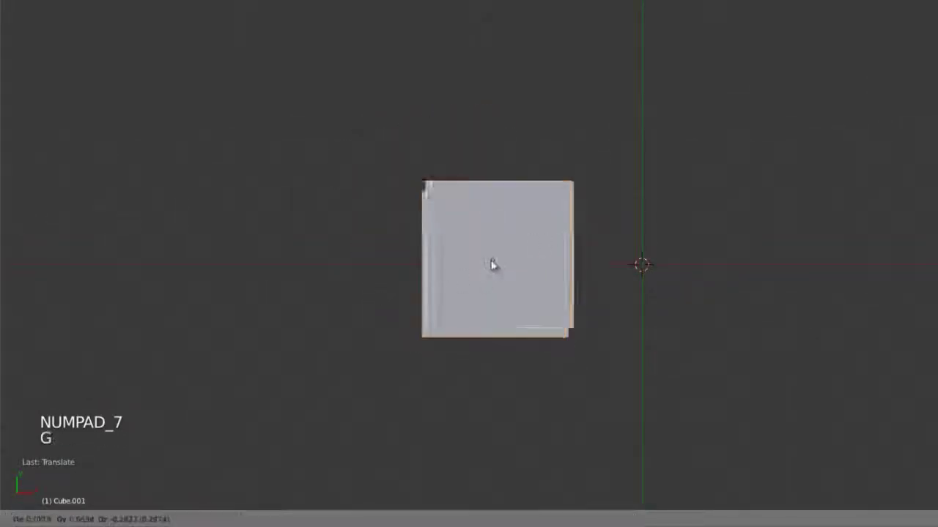
left_click(464, 261)
key("KP_1")
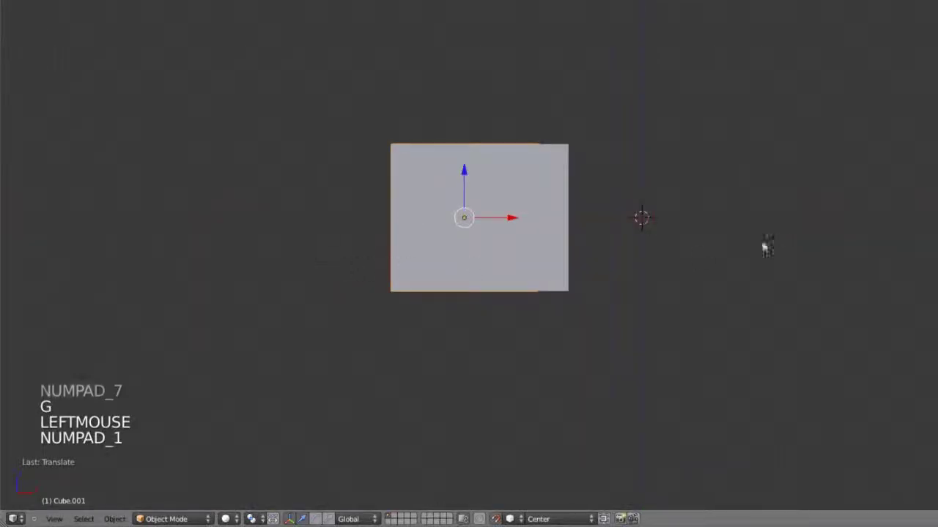
middle_click_drag(545, 221, 514, 240)
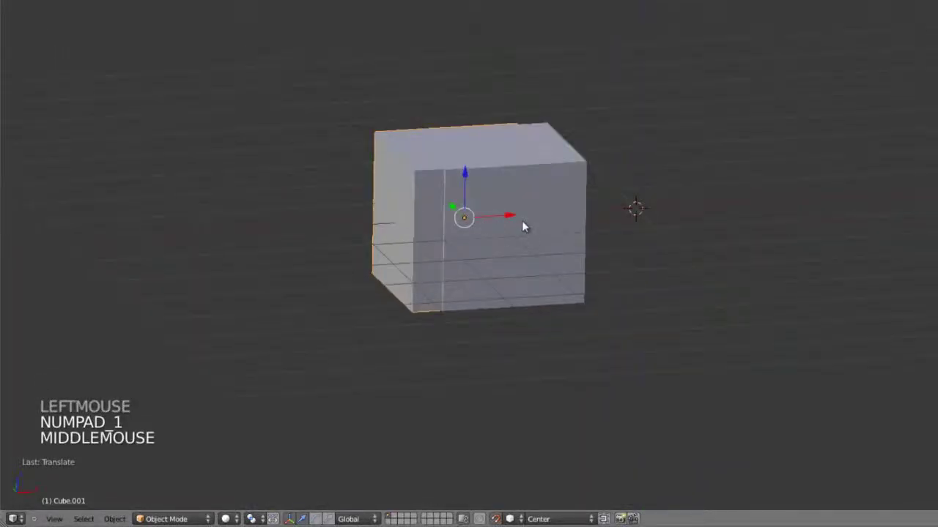
key("g")
left_click(809, 203)
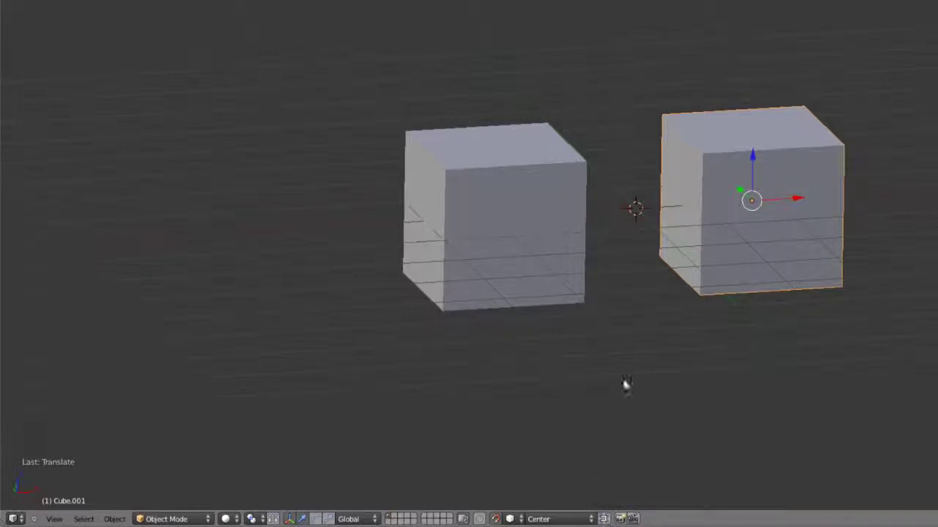
Switch to Front Ortho view and pick a different snap element
key("KP_1")
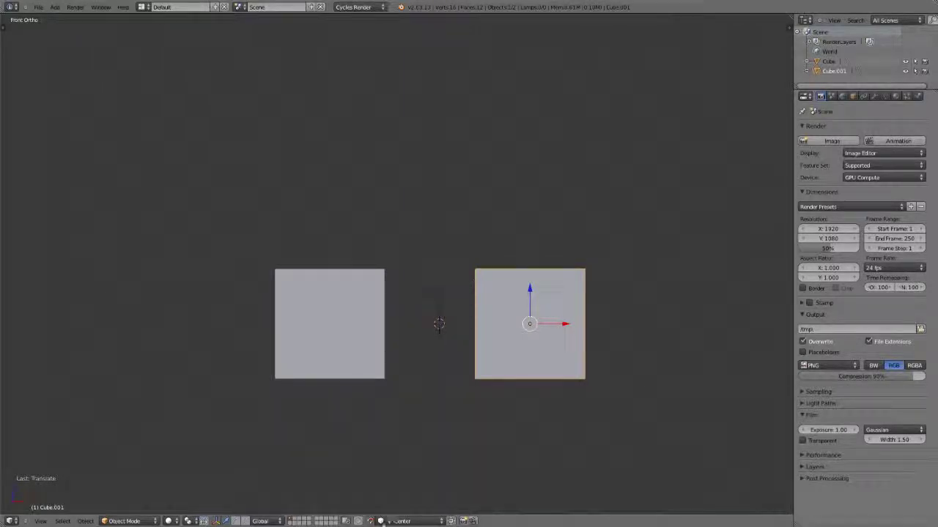
left_click(382, 522)
left_click(395, 508)
Toggle snapping, bring up the Shift+S snap menu, and place the 3D cursor in empty space above
left_click(372, 521)
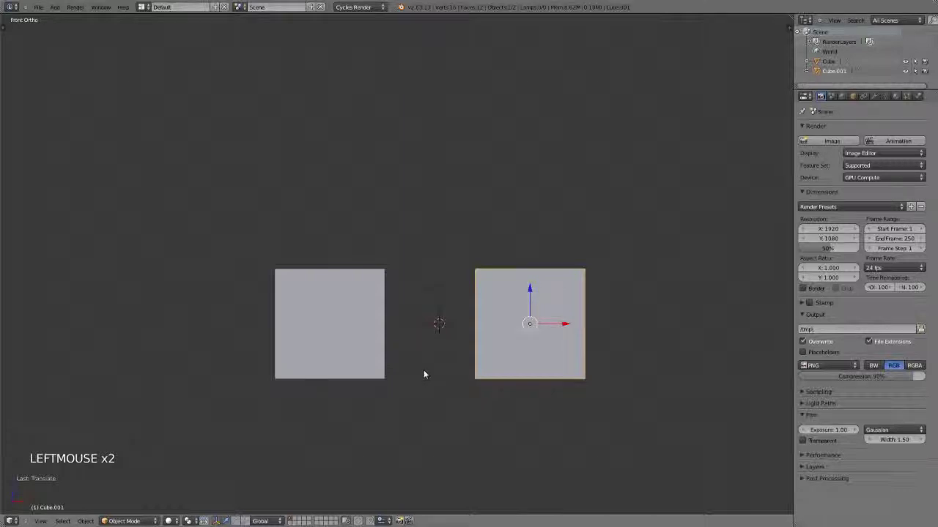
key("shift+s")
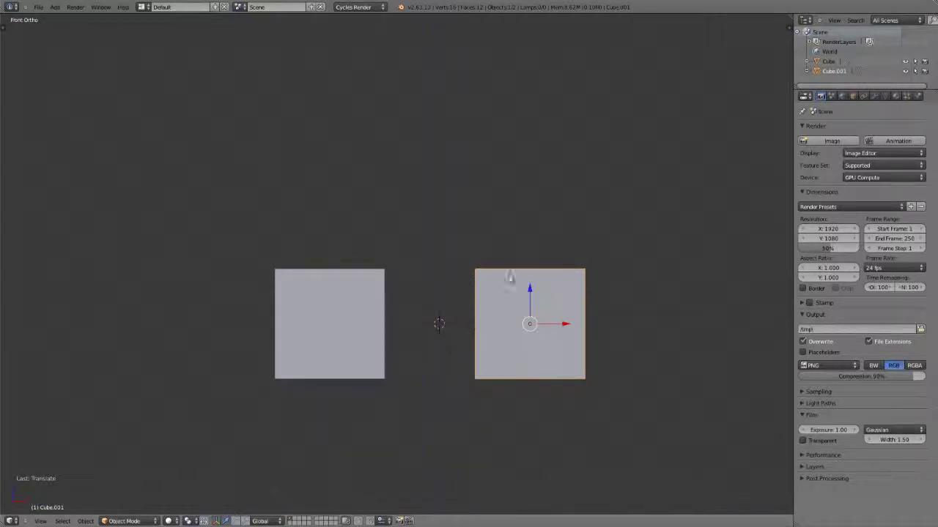
left_click(715, 106)
Snap the right cube to the 3D cursor with Selection to Cursor, then select the lower-left cube
middle_click_drag(597, 308, 476, 297, "shift")
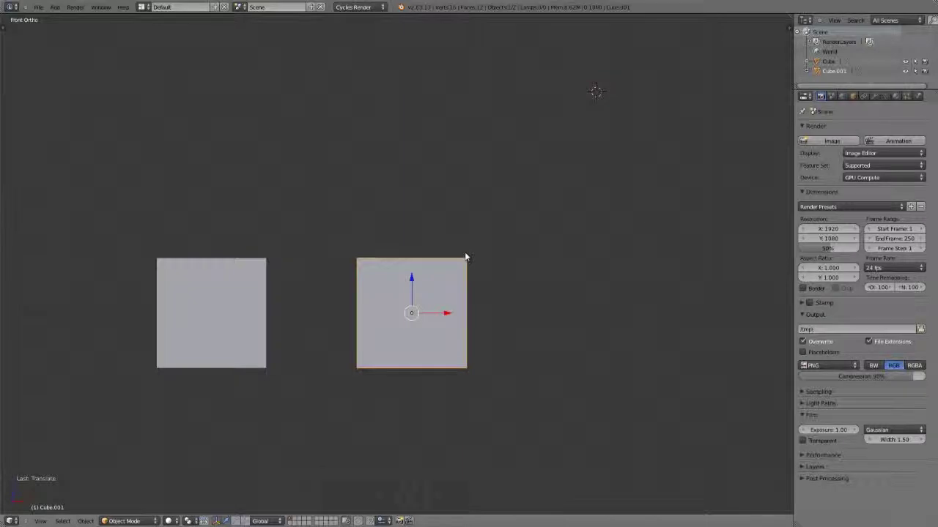
key("shift+s")
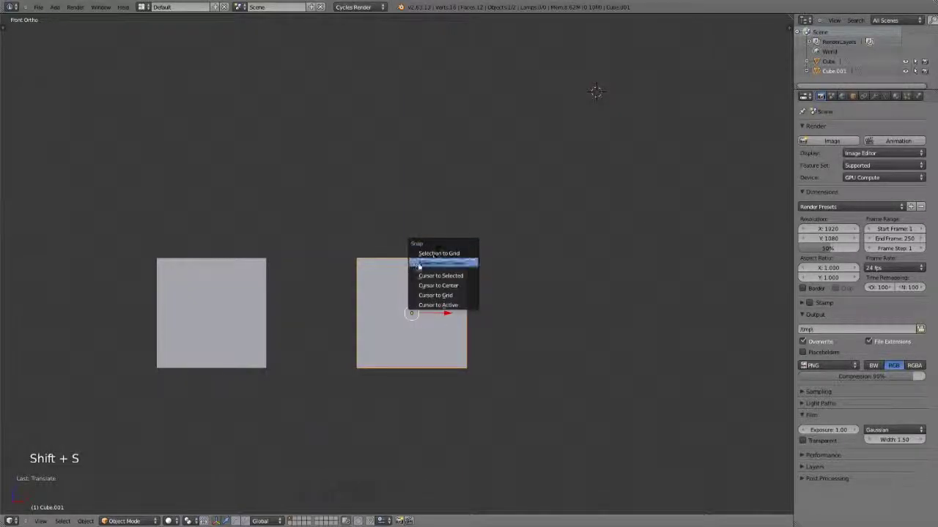
left_click(460, 262)
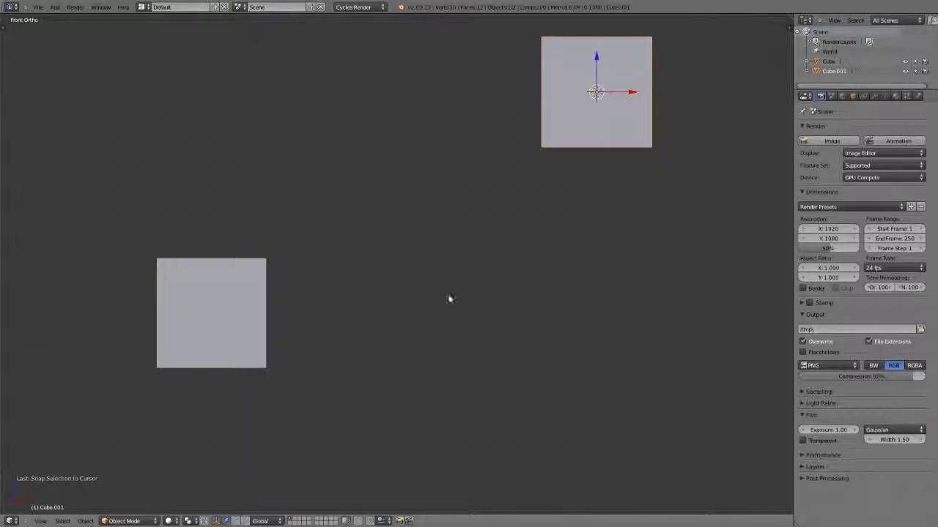
right_click(208, 312)
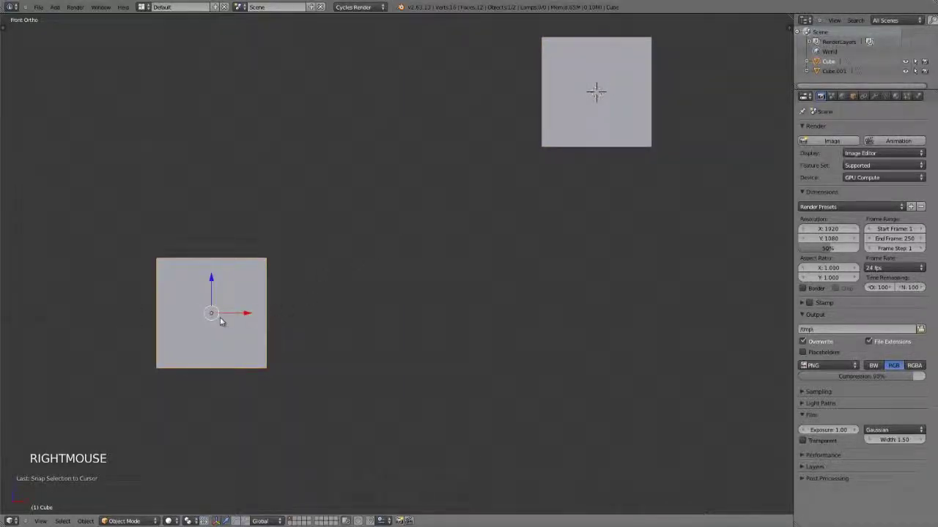
Snap the 3D cursor to the lower-left cube's centre, then click it into empty space between the cubes
key("shift+s")
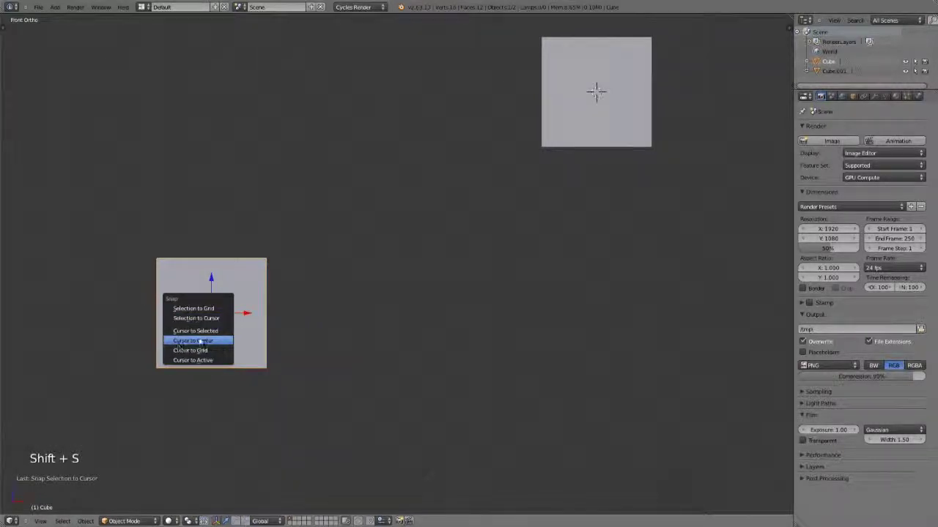
left_click(205, 331)
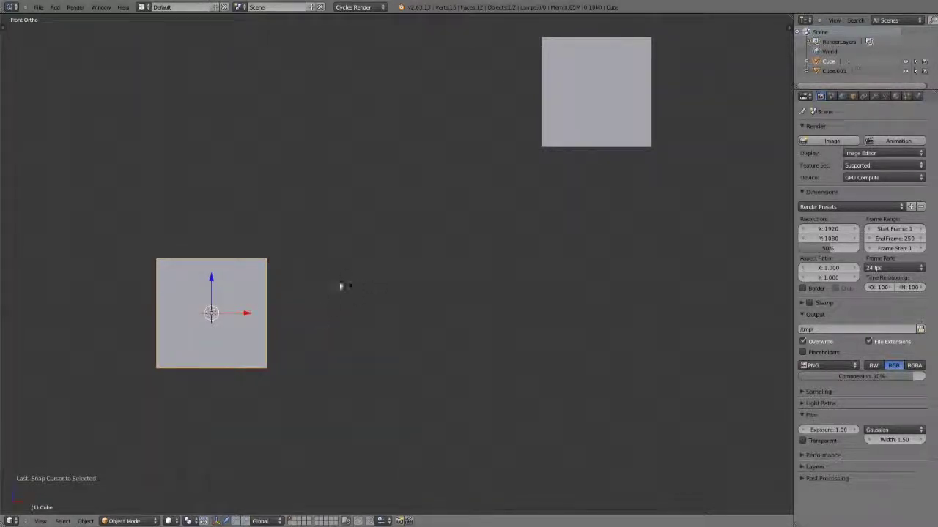
left_click(364, 235)
key("shift+a")
key("shift+s")
key("shift+s")
Select both cubes with Cube.001 active, use Cursor to Active, then deselect all
right_click(214, 311)
right_click(593, 94, "shift")
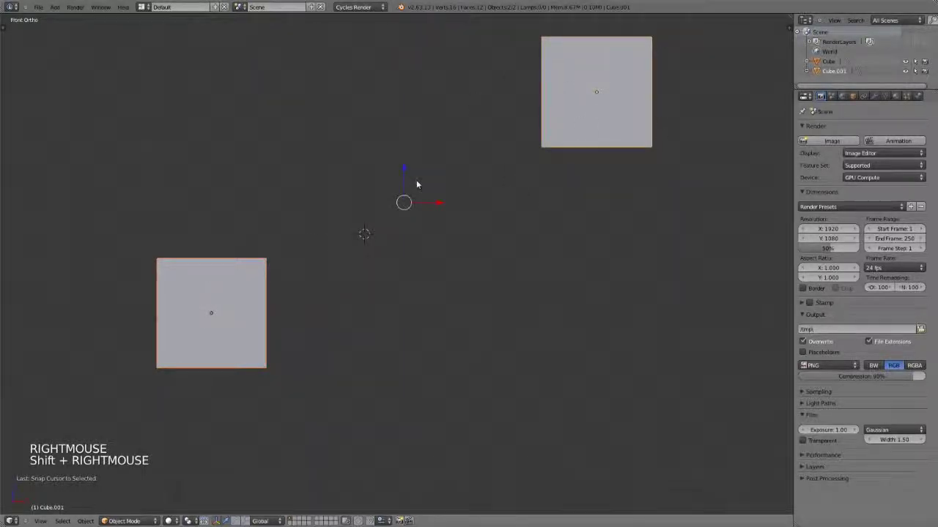
key("shift+s")
key("shift+s")
left_click(405, 211)
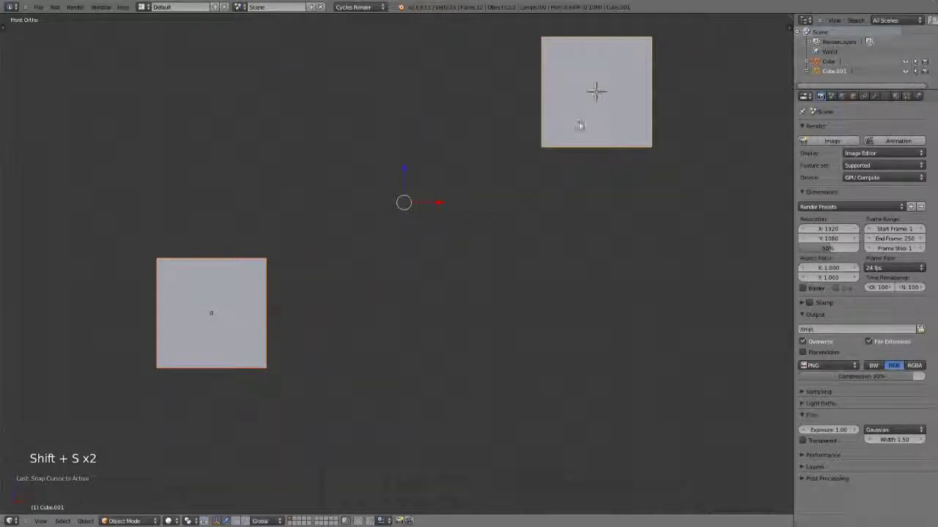
key("a")
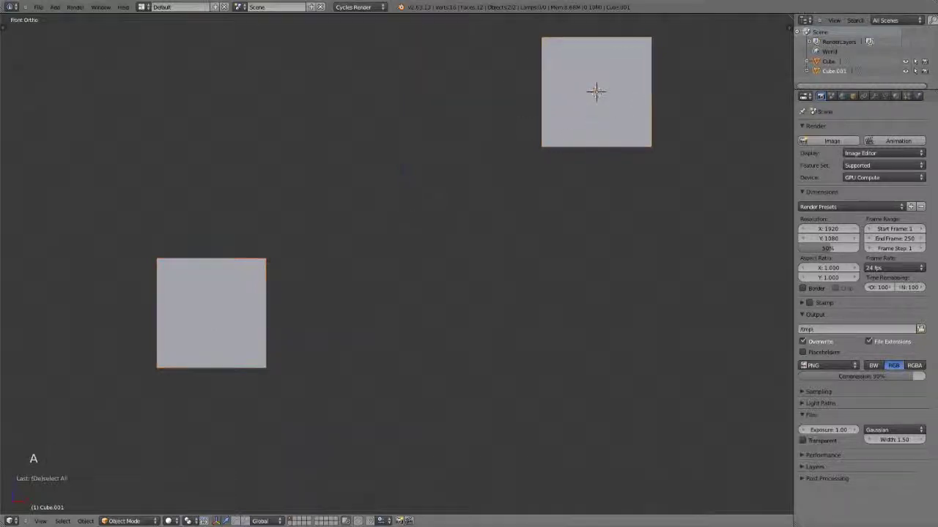
middle_click_drag(613, 136, 627, 191, "shift")
scroll(628, 191, "up", 1)
scroll(628, 191, "down", 2)
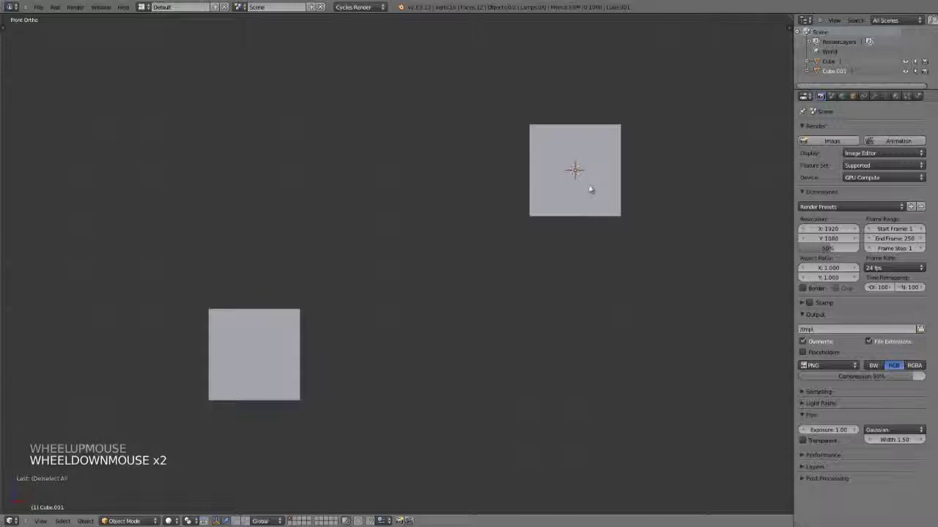
Place the 3D cursor in empty space at upper left and snap it to the grid
right_click(308, 333)
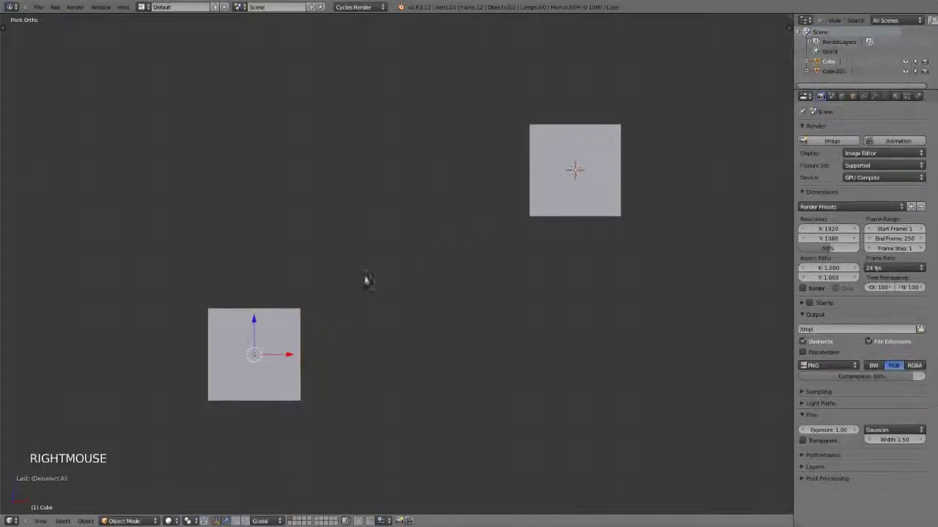
middle_click_drag(306, 354, 381, 294, "shift")
scroll(591, 136, "up", 2)
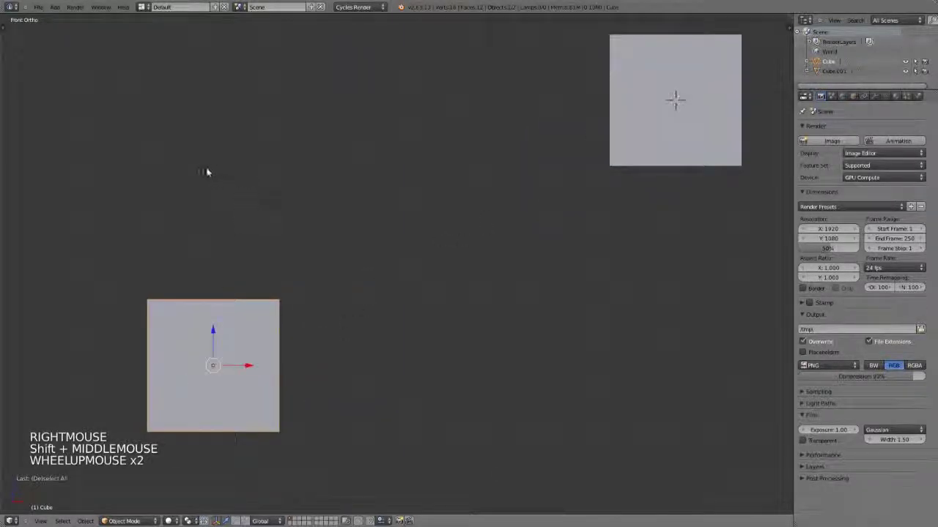
left_click(212, 167)
key("shift+s")
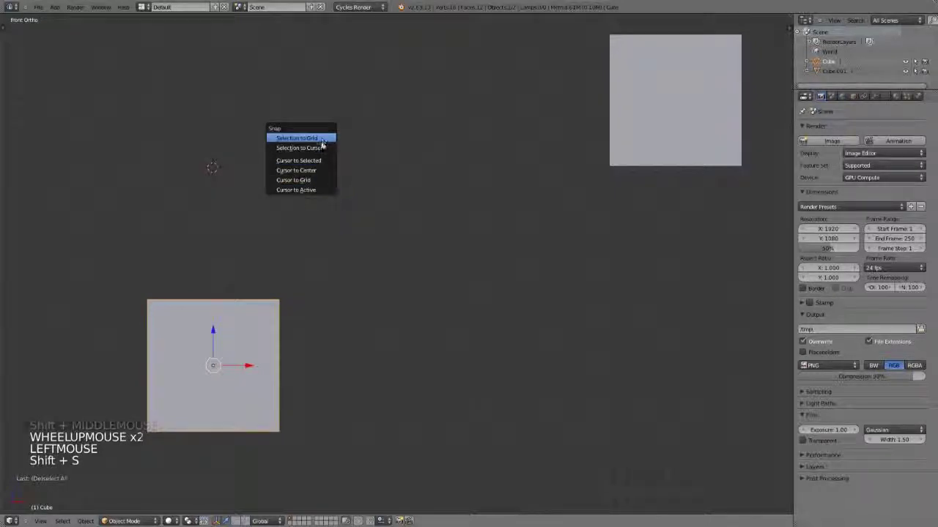
left_click(308, 180)
Move the upper cube onto the 3D cursor with Selection to Cursor
right_click(659, 111)
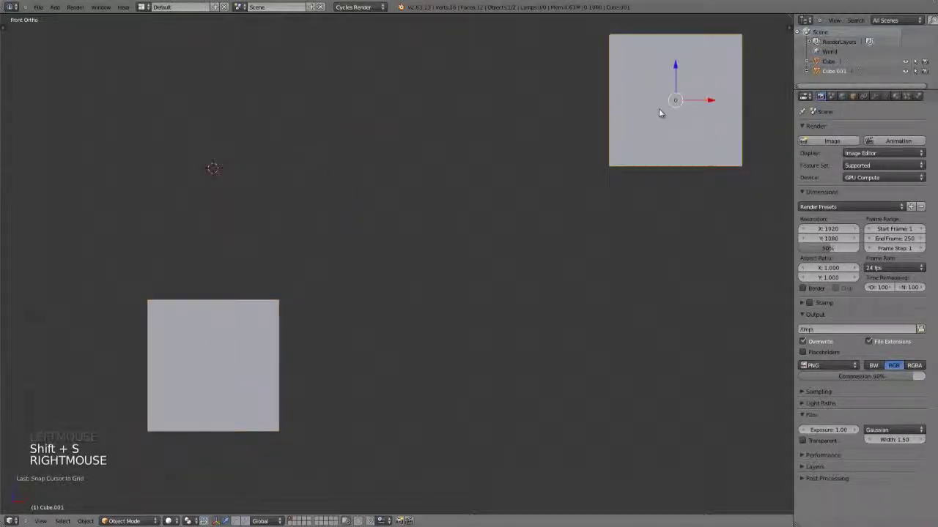
key("shift+s")
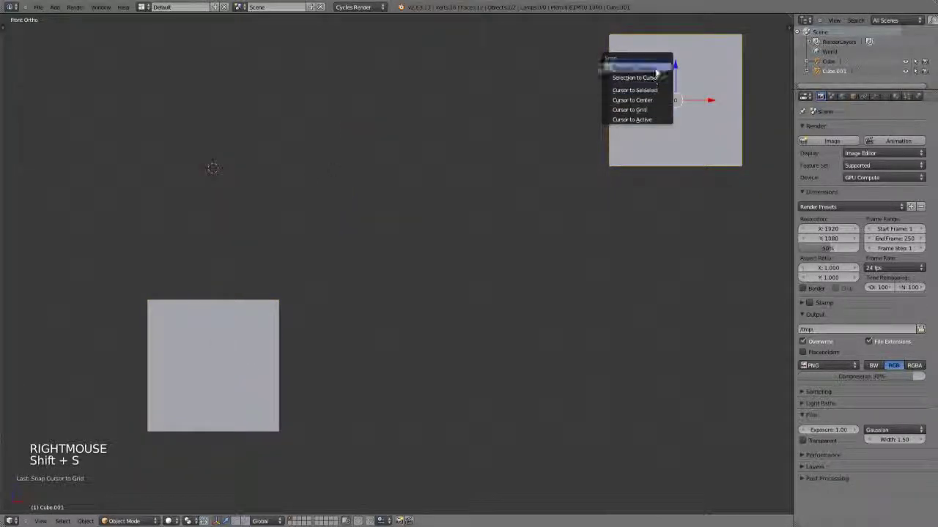
left_click(654, 78)
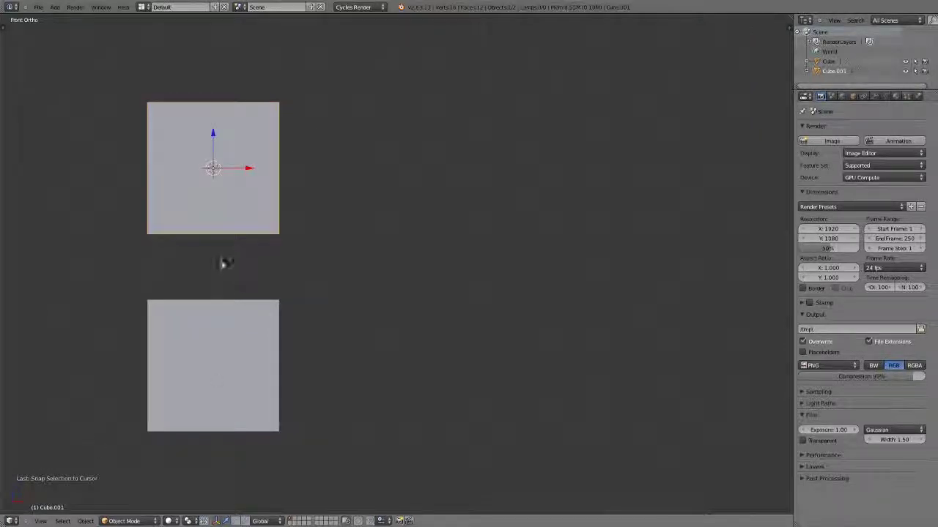
middle_click_drag(352, 297, 392, 194, "shift")
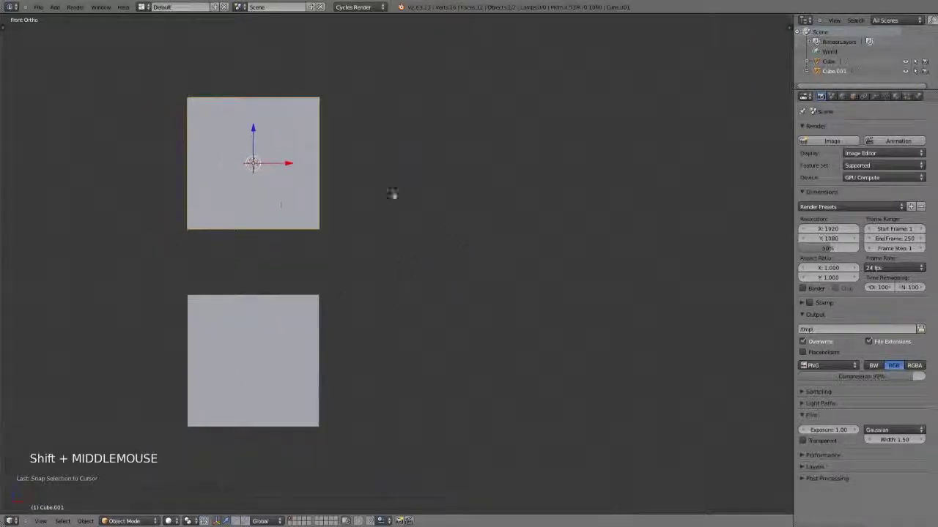
middle_click_drag(438, 269, 418, 275, "shift")
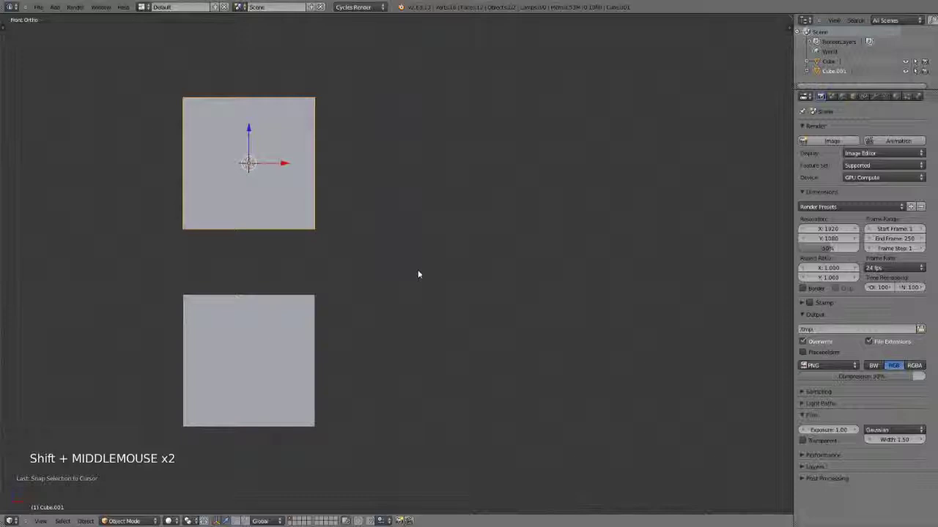